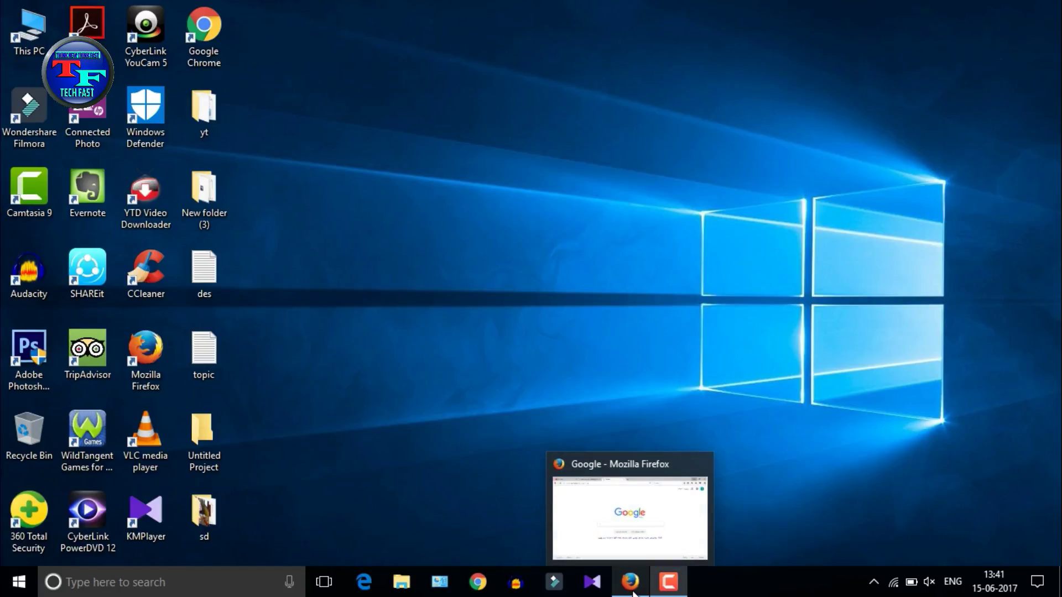
Step: Sign in to Gmail with the new account and its password
click(630, 584)
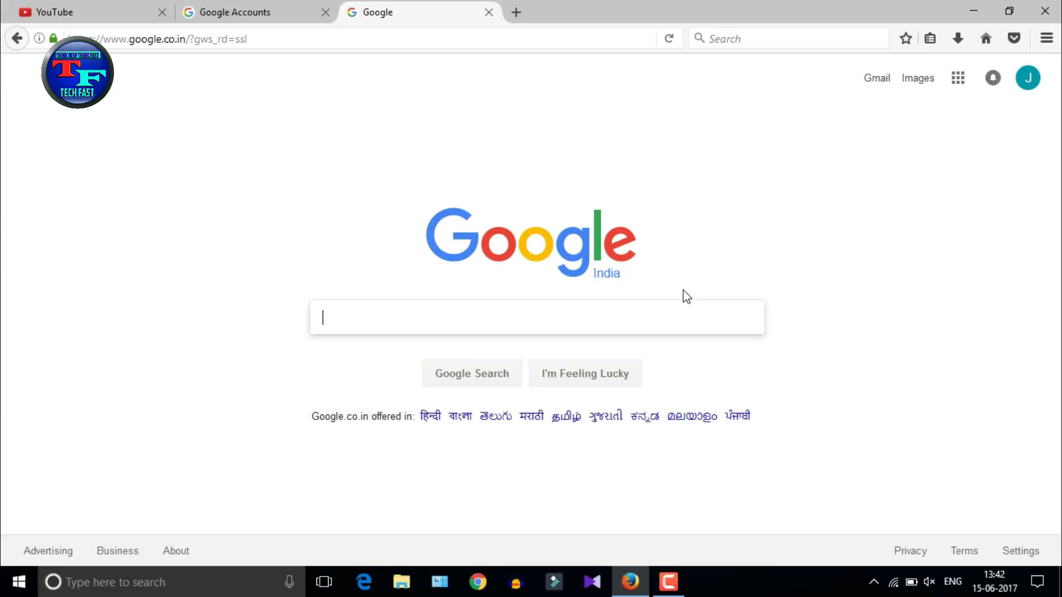
click(883, 82)
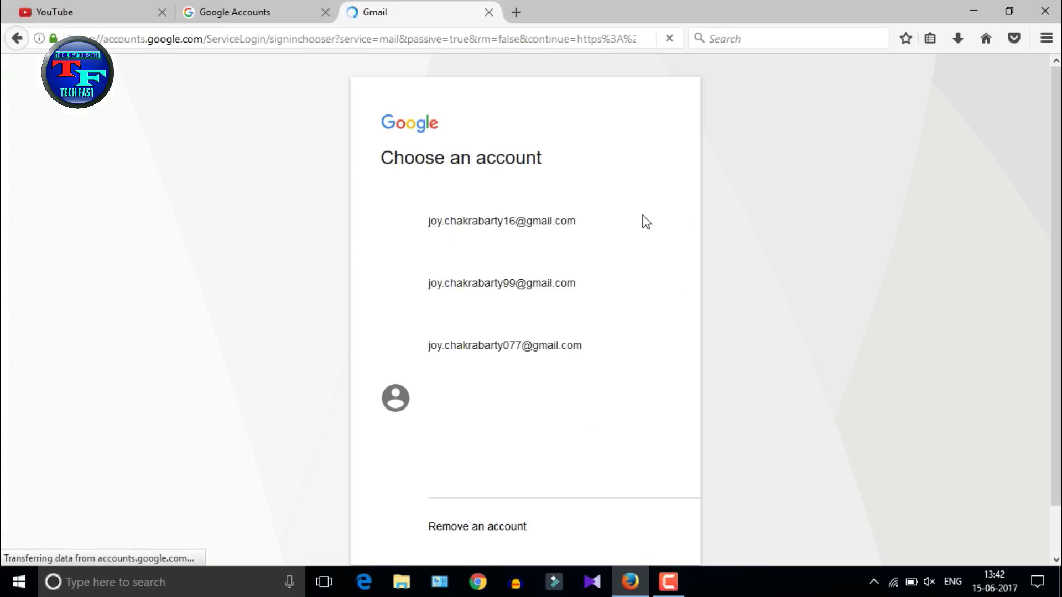
click(473, 337)
text(•)
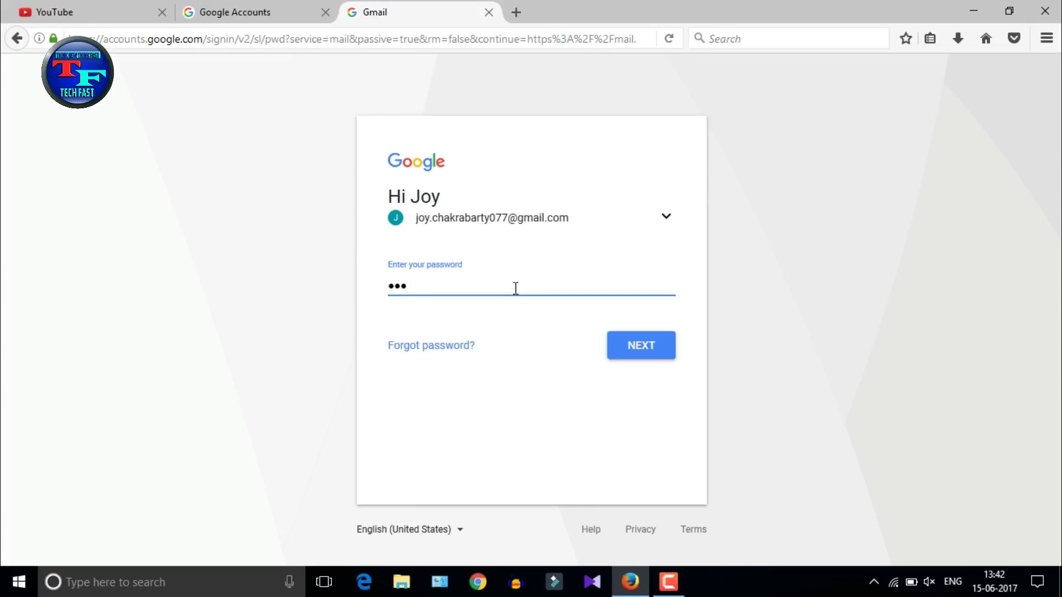
text(••)
key(Return)
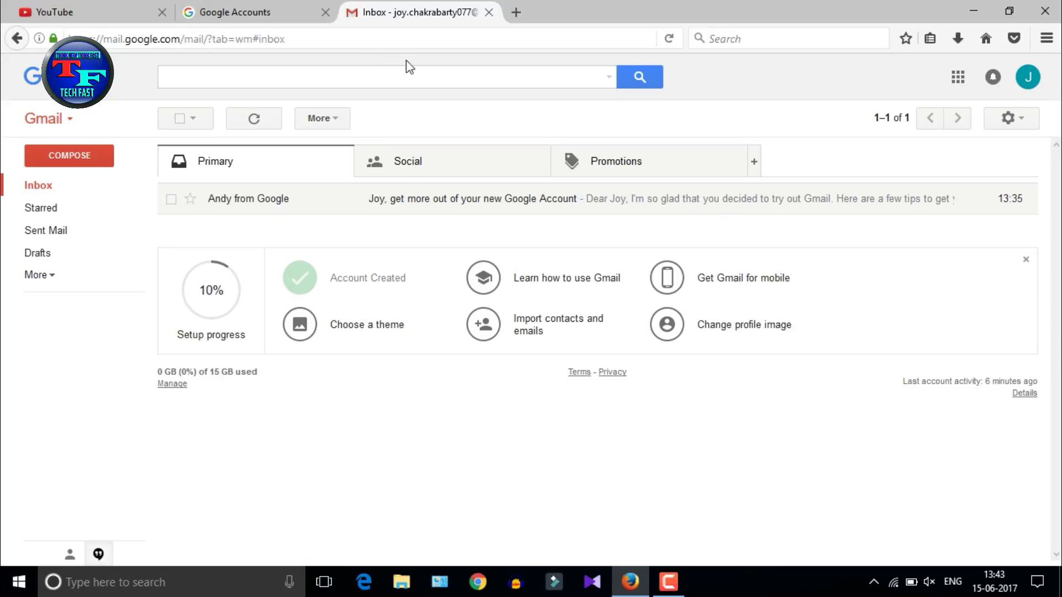
Step: Close the leftover Google Accounts tab, keeping the Gmail inbox, and move to the YouTube tab
click(272, 12)
click(384, 15)
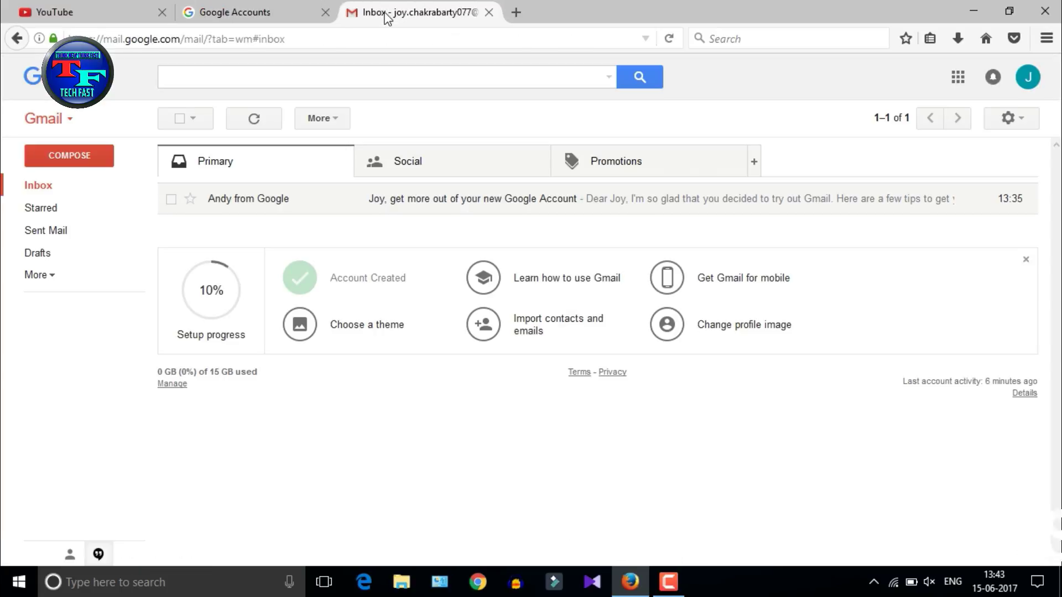
click(325, 12)
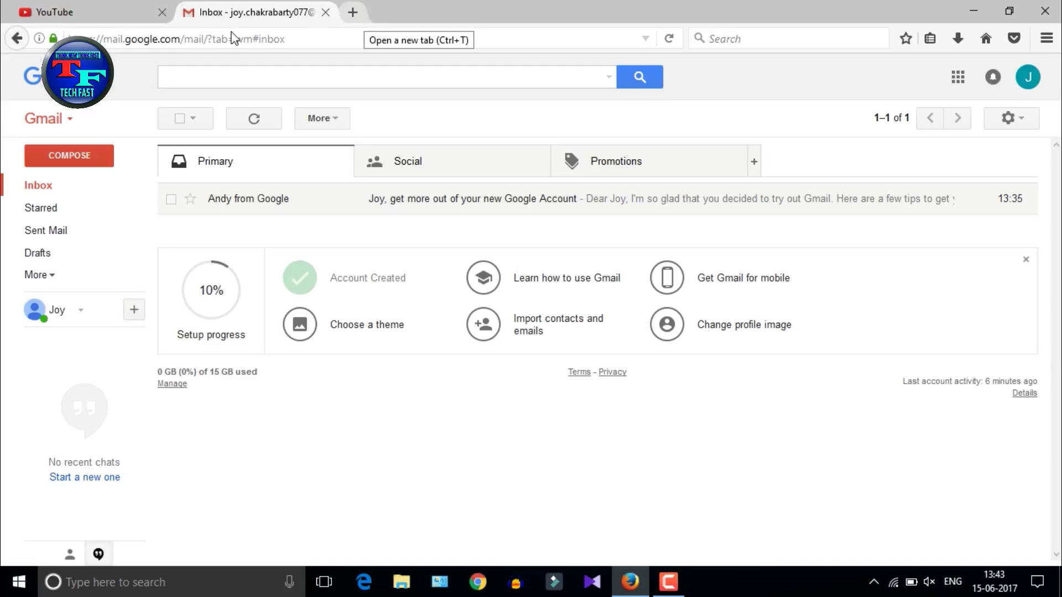
click(92, 14)
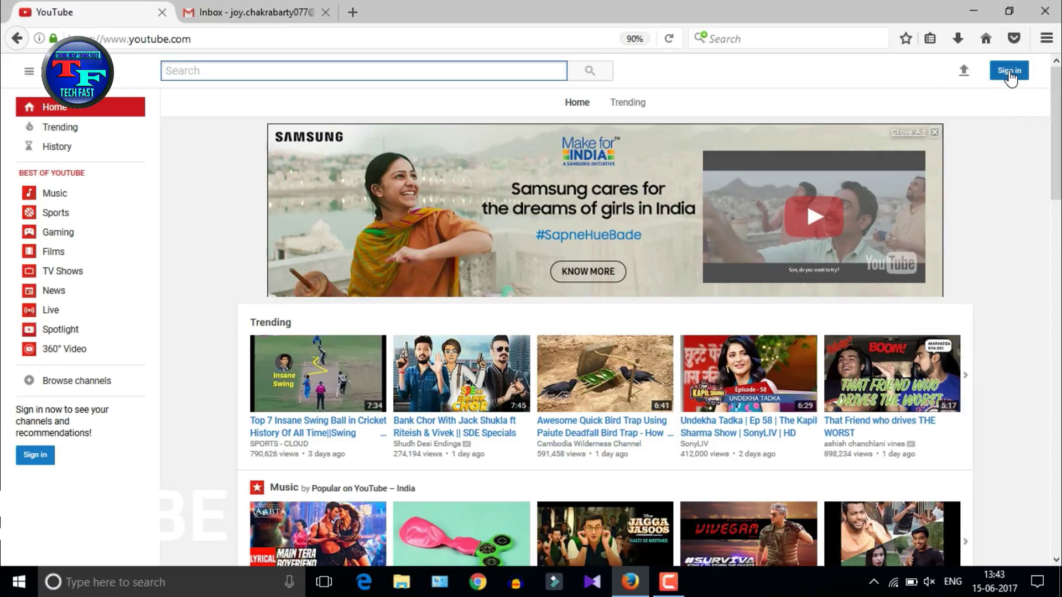
Step: Sign in to YouTube and show the new account's menu, which lists a channel with 0 subscribers
click(1009, 71)
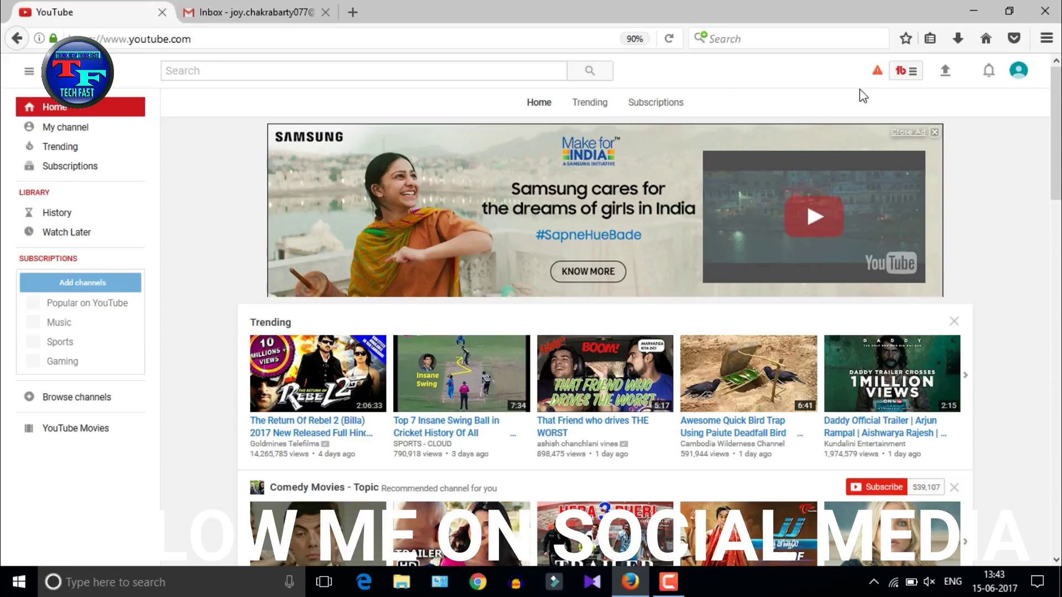
click(1018, 73)
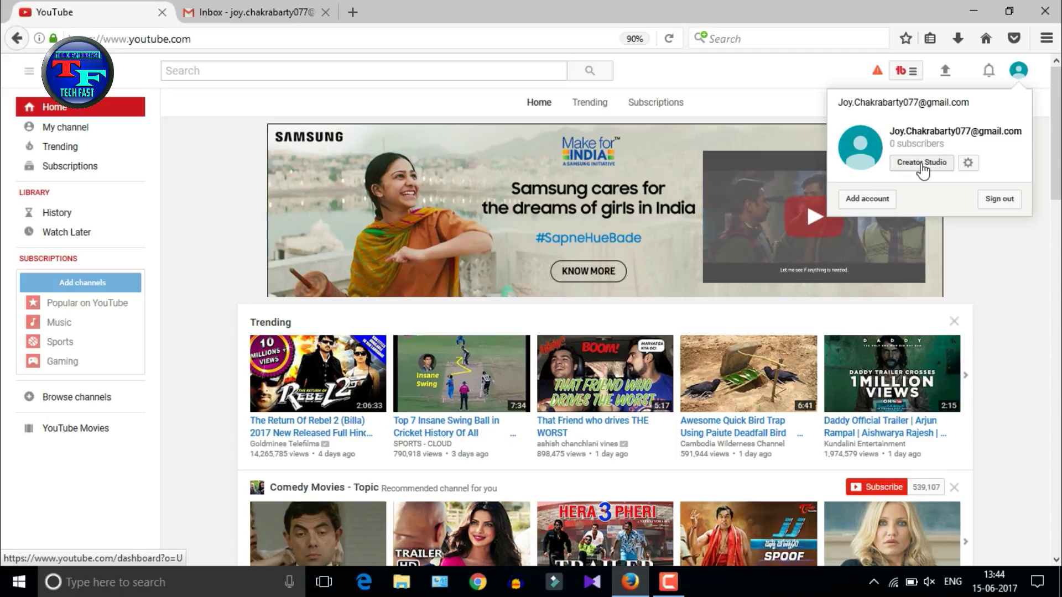
Step: Create a YouTube channel under the personal name from Creator Studio
click(921, 164)
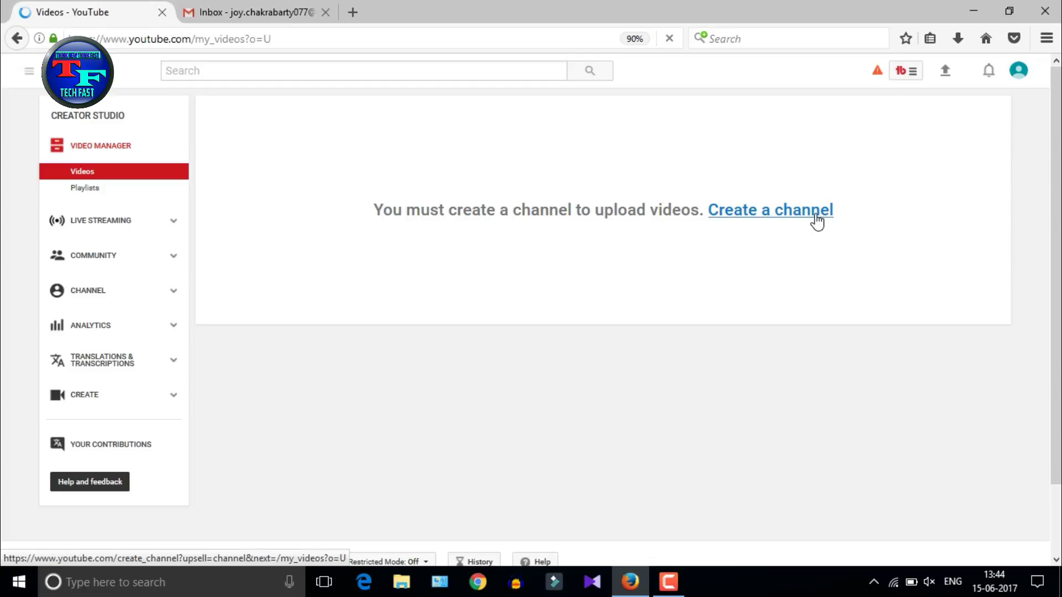
click(761, 220)
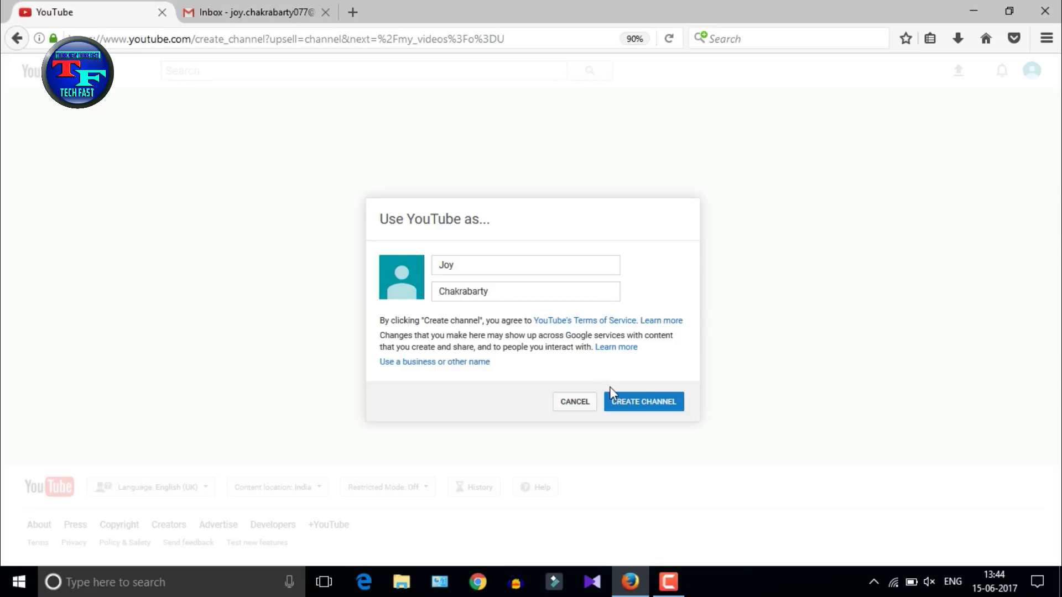
click(658, 409)
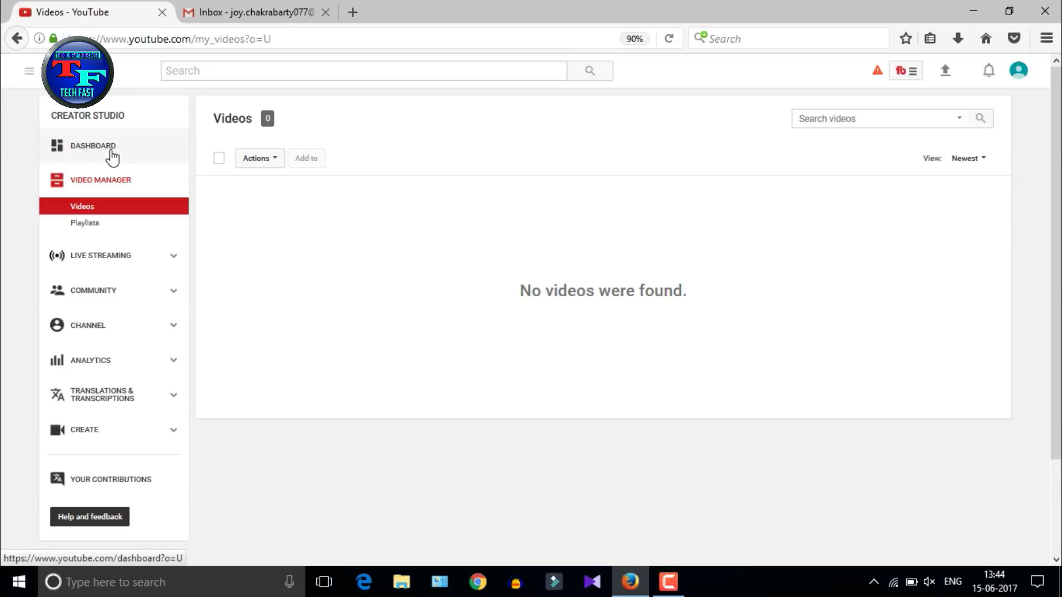
Step: Go from the dashboard, dismissing its tip, to the channel's Status and Features page
click(94, 146)
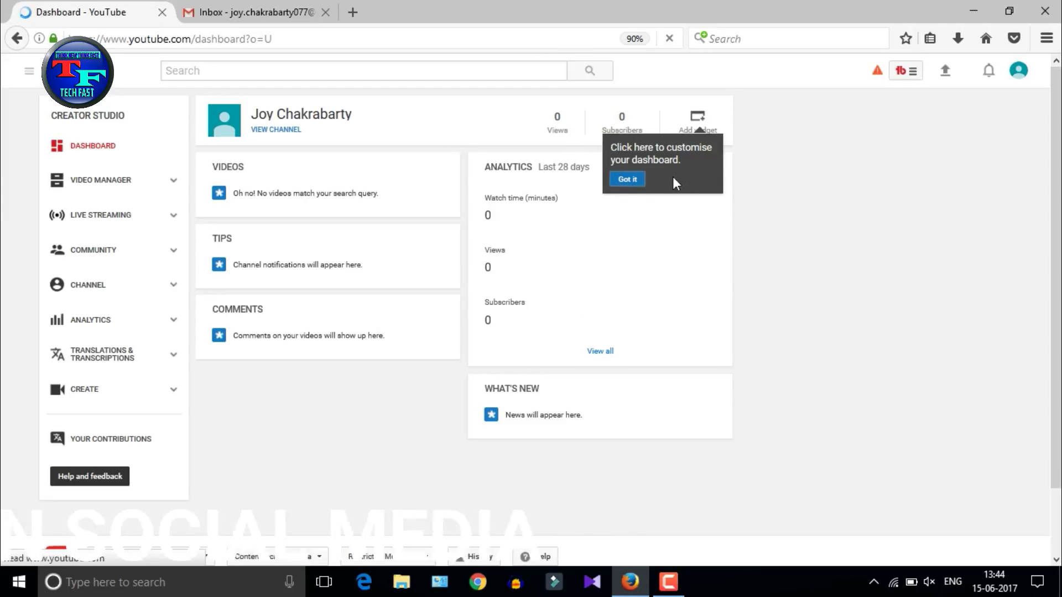
click(629, 179)
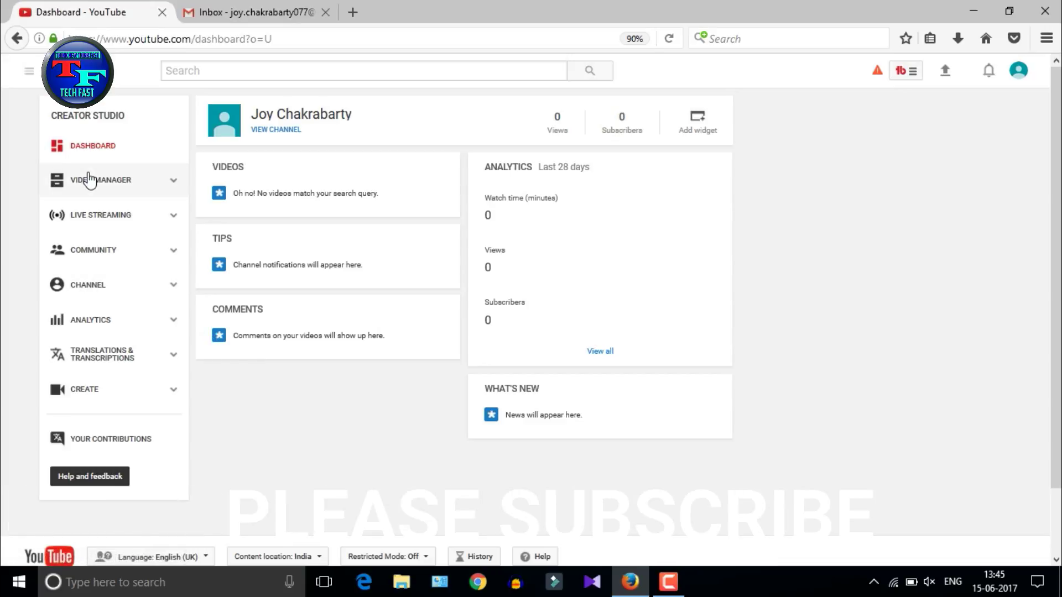
click(82, 293)
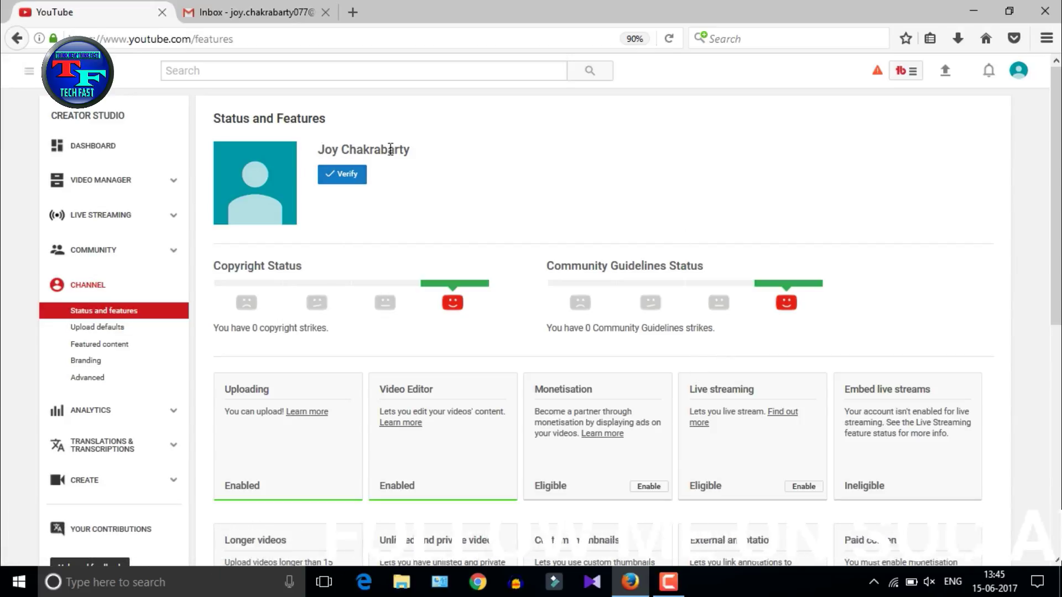
Step: Request a text-message verification code for the account's phone number
click(339, 183)
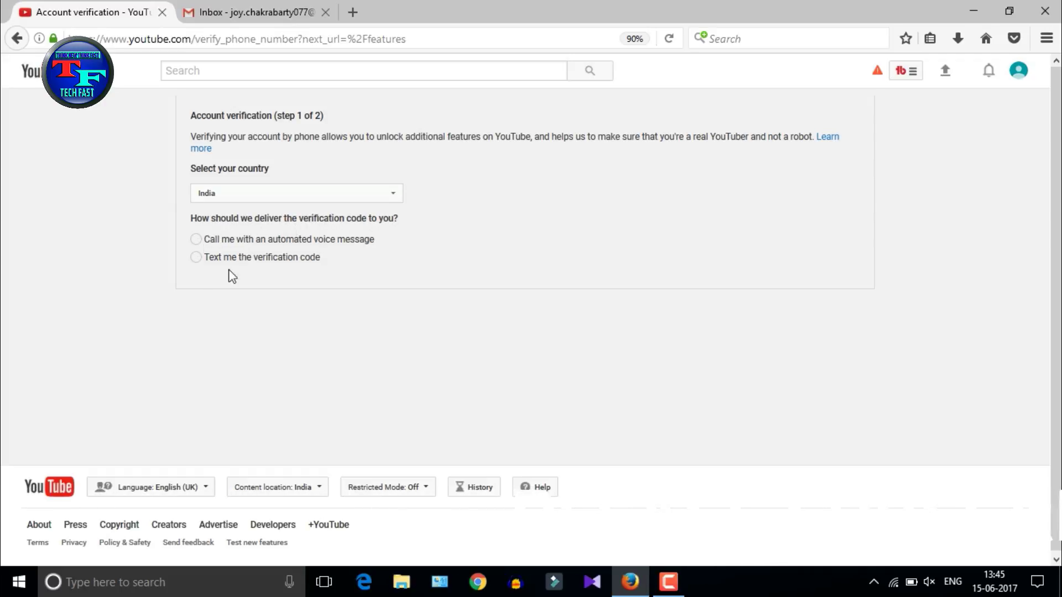
click(197, 258)
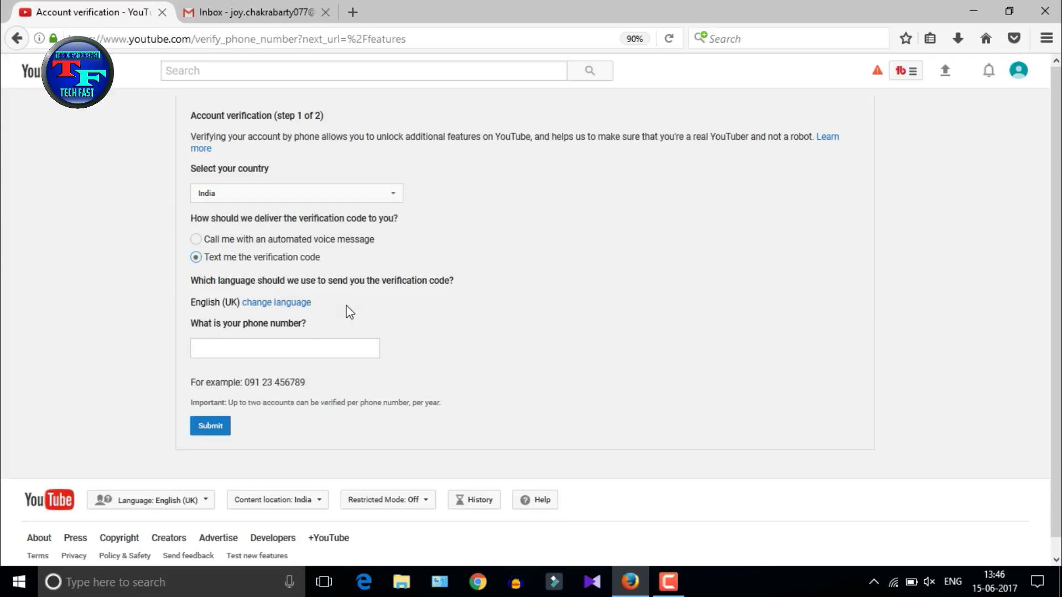
click(219, 348)
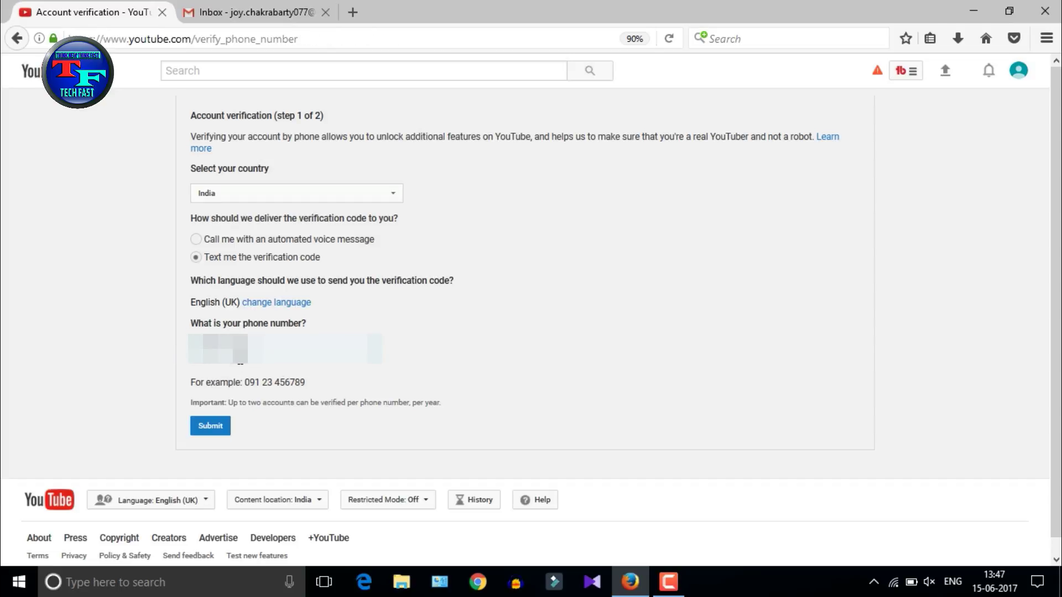
click(209, 427)
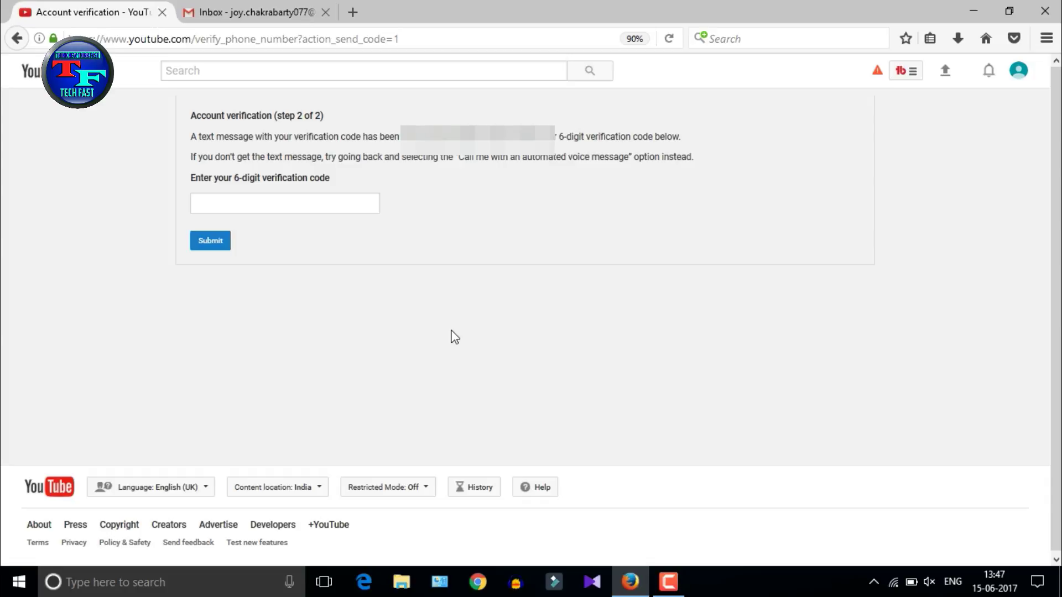
Step: Enter and submit the 6-digit code from the text message, then return to the status page
click(357, 206)
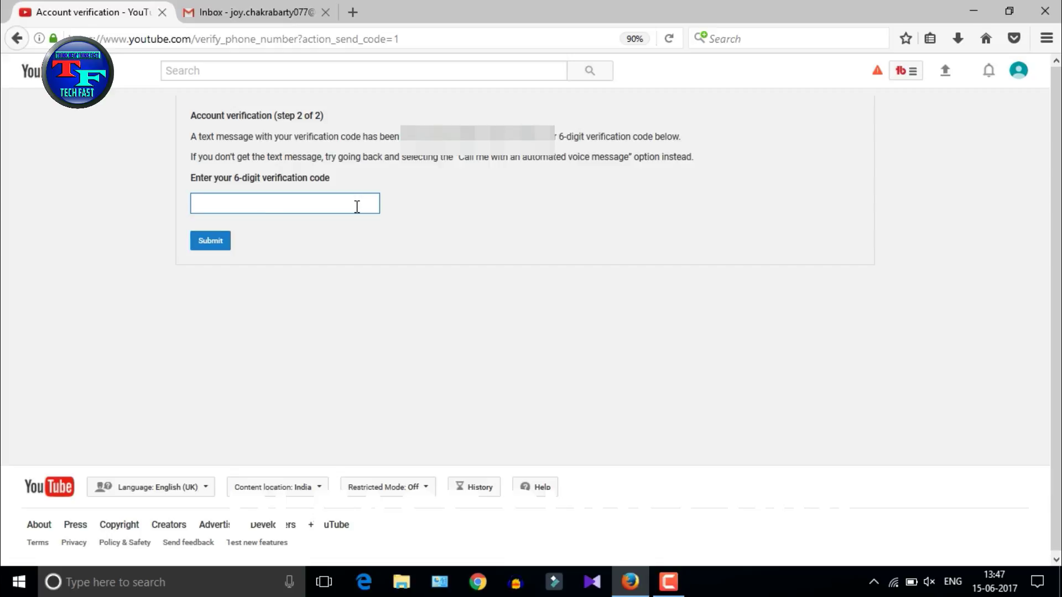
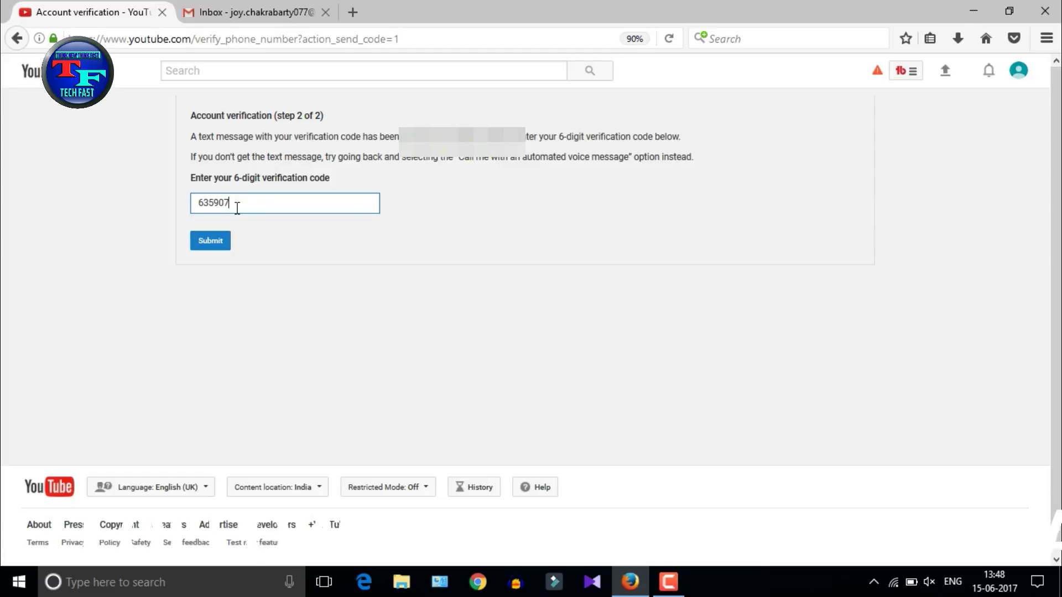
click(215, 245)
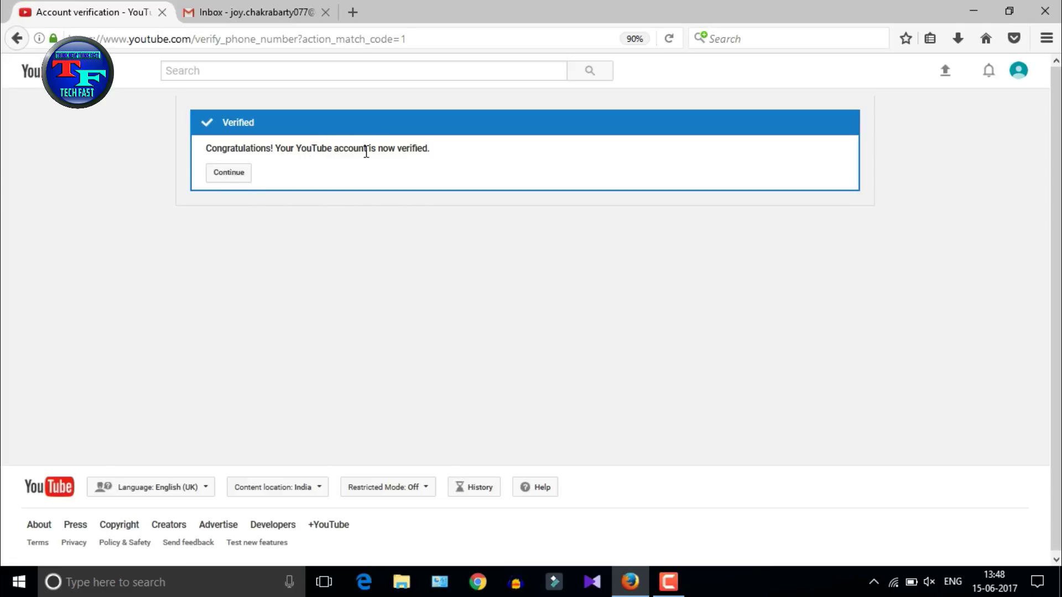
click(229, 172)
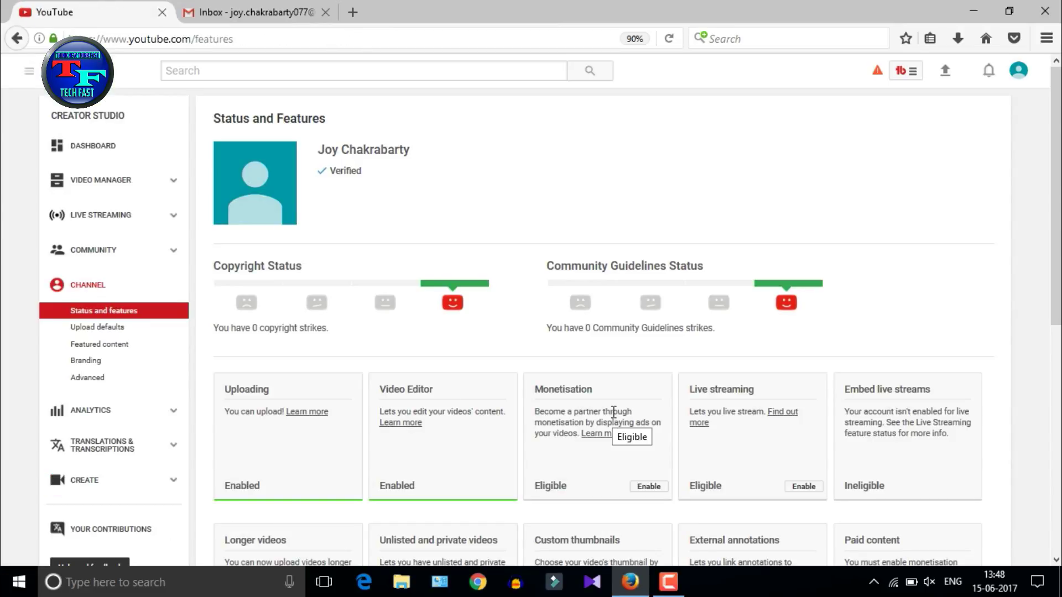
Step: Enable monetisation and accept the Partner Programme terms with all three agreement boxes ticked
click(649, 487)
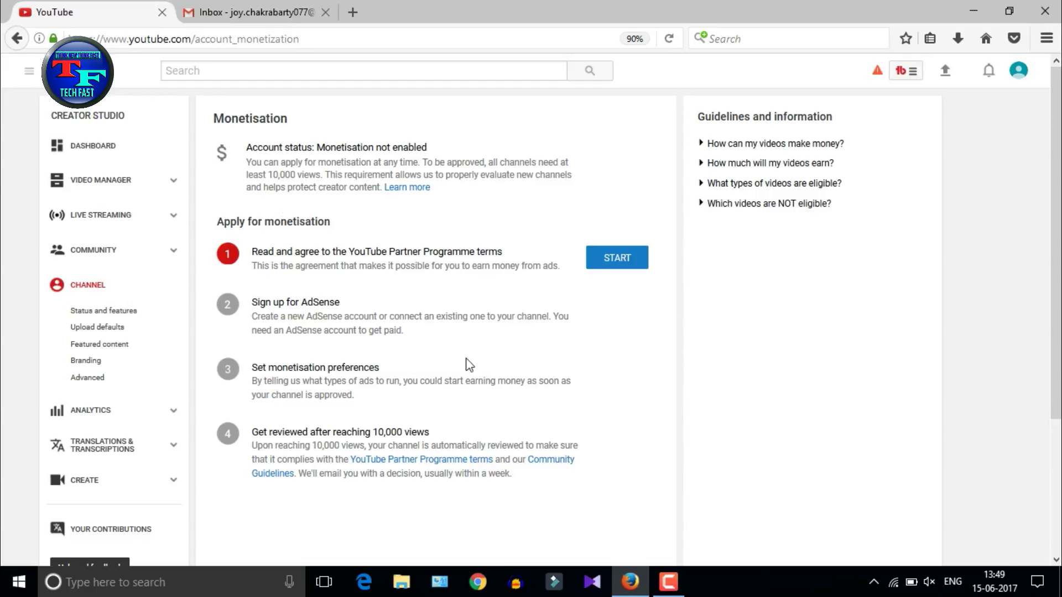
click(623, 259)
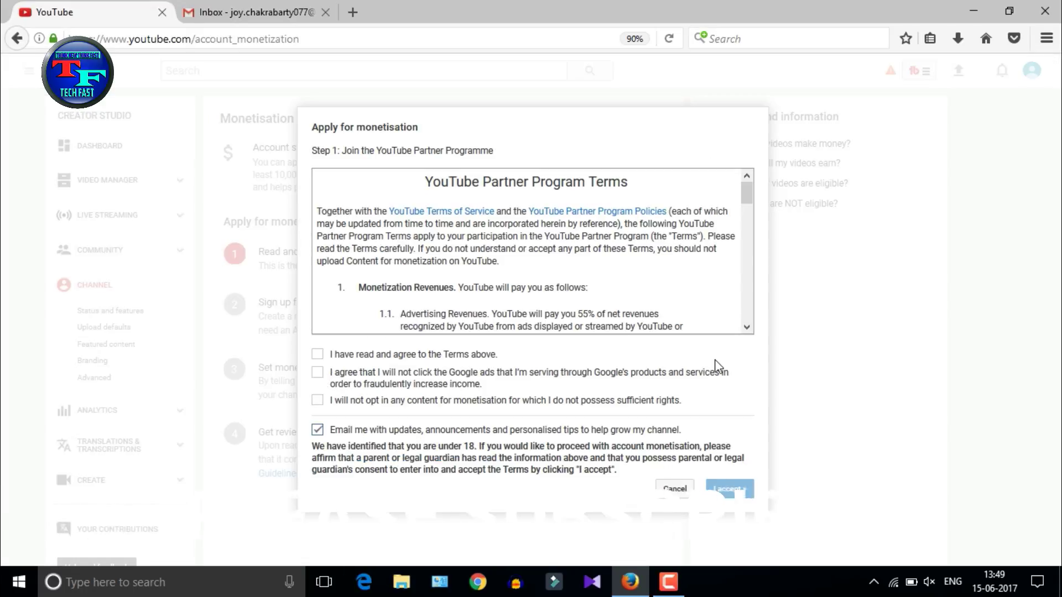
click(317, 353)
click(317, 372)
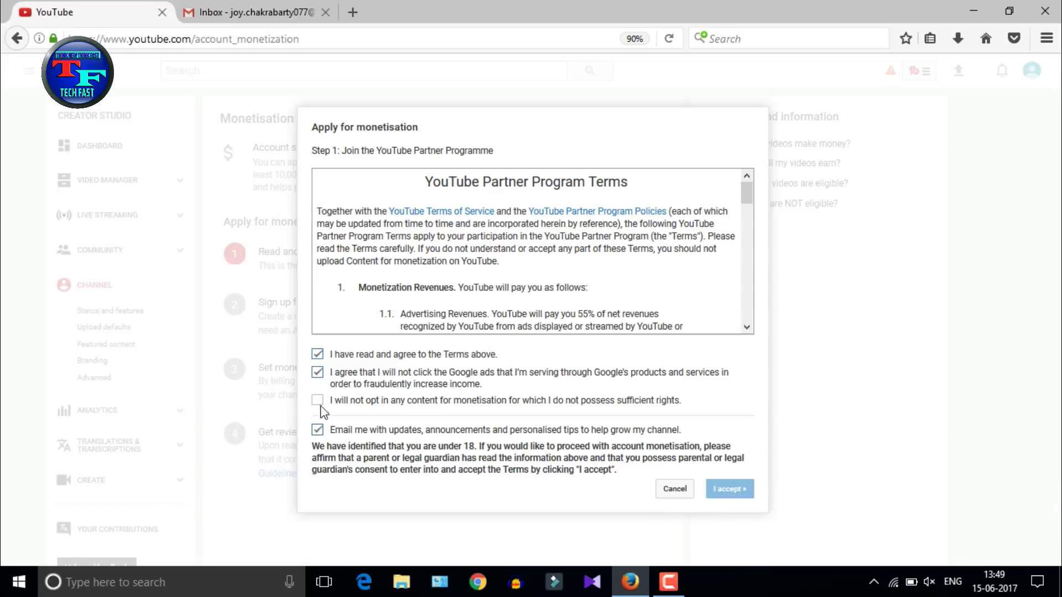
click(317, 400)
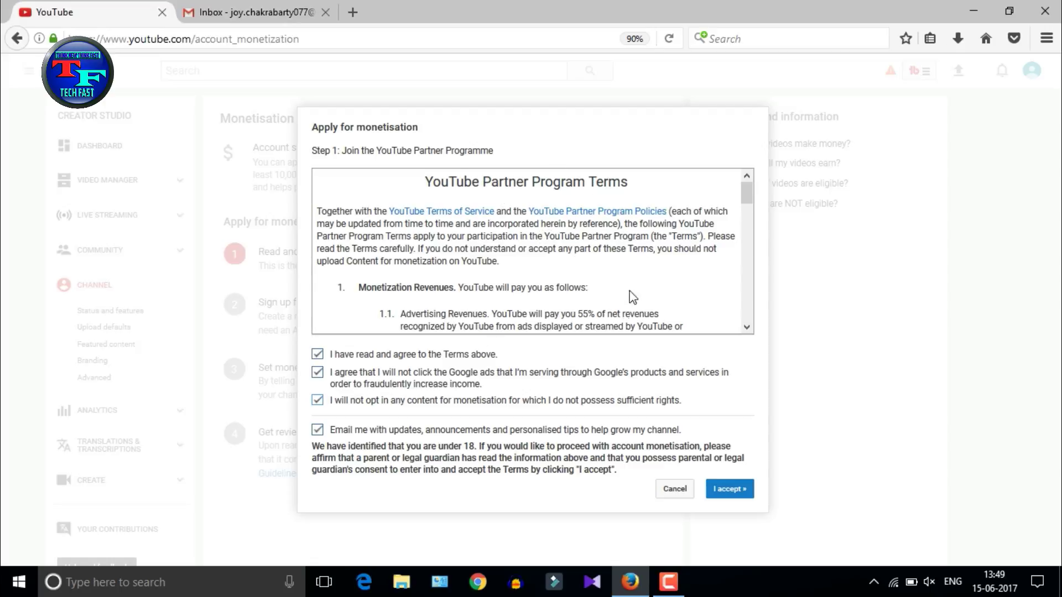
click(737, 491)
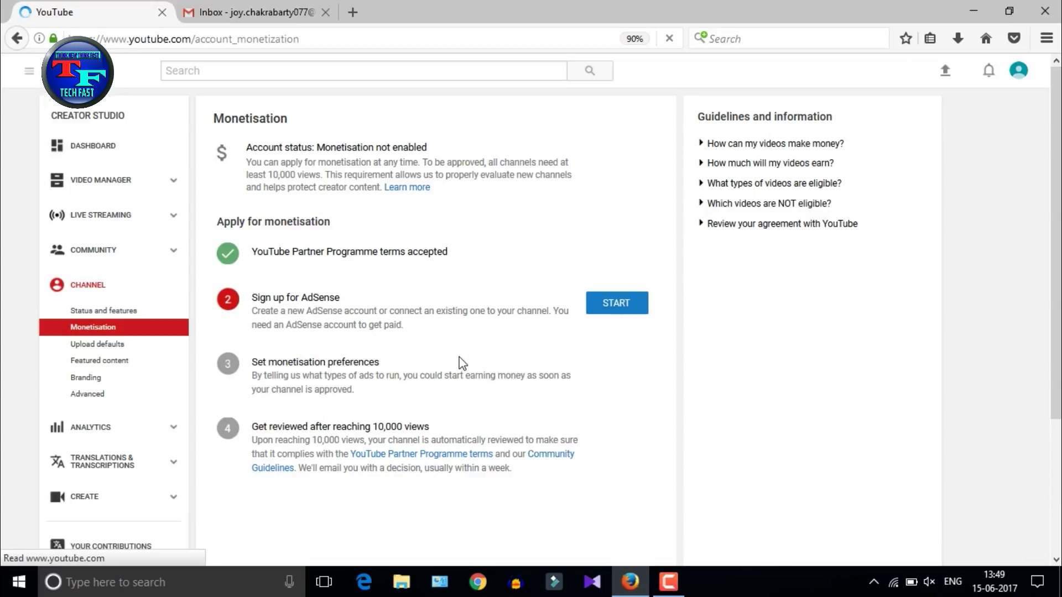
Step: Start the AdSense sign-up and choose to create a new AdSense account, dismissing the Flash warning
click(628, 306)
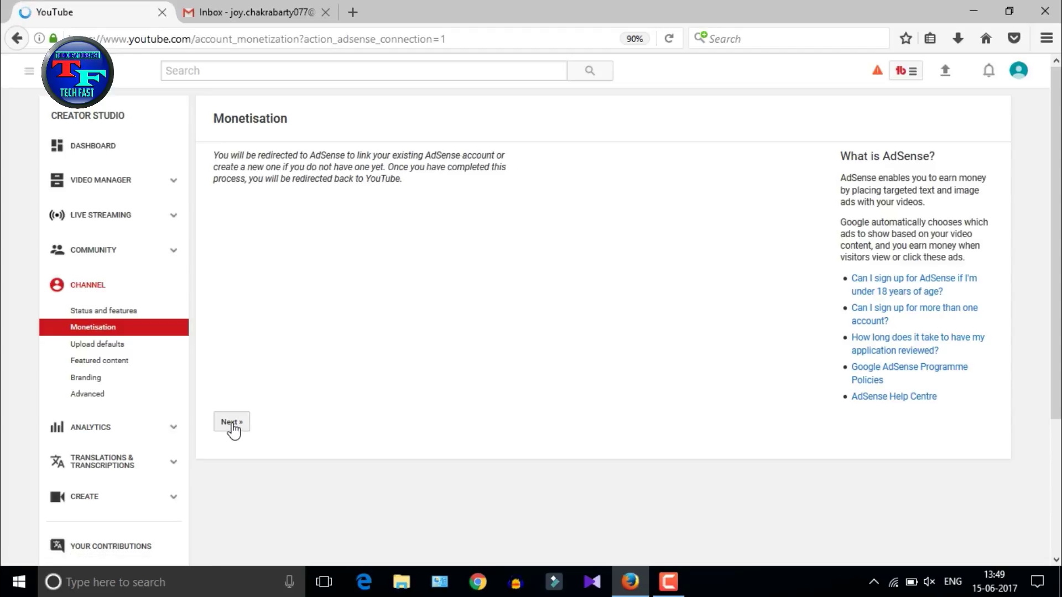
click(231, 423)
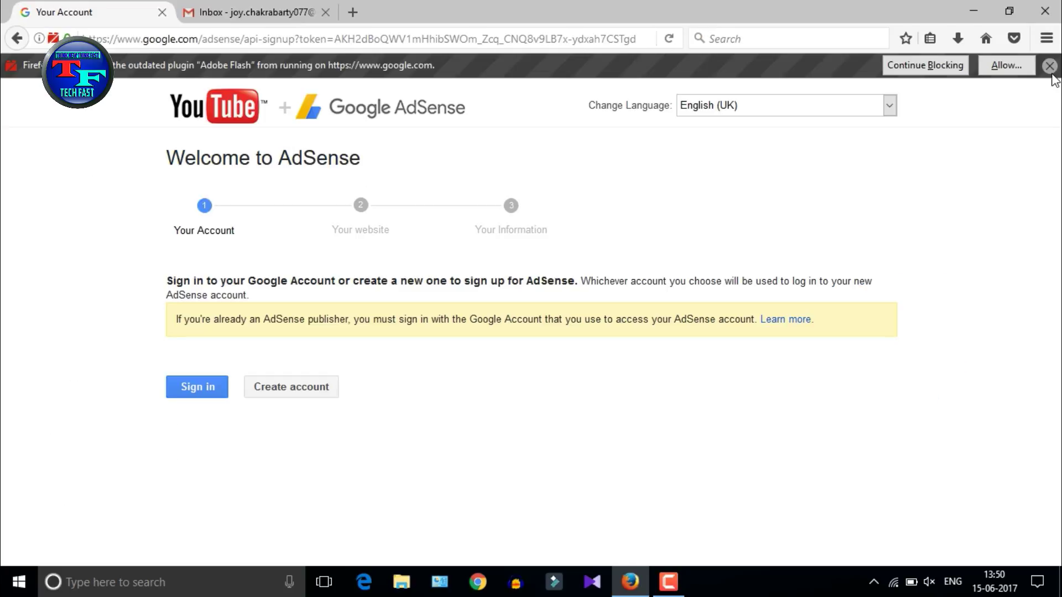
click(1049, 65)
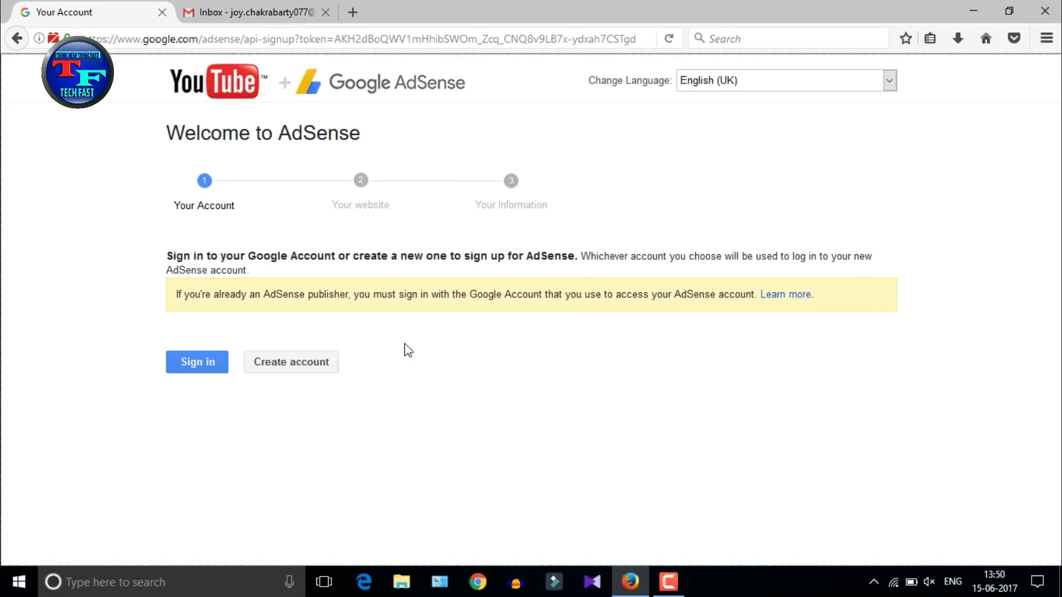
click(304, 369)
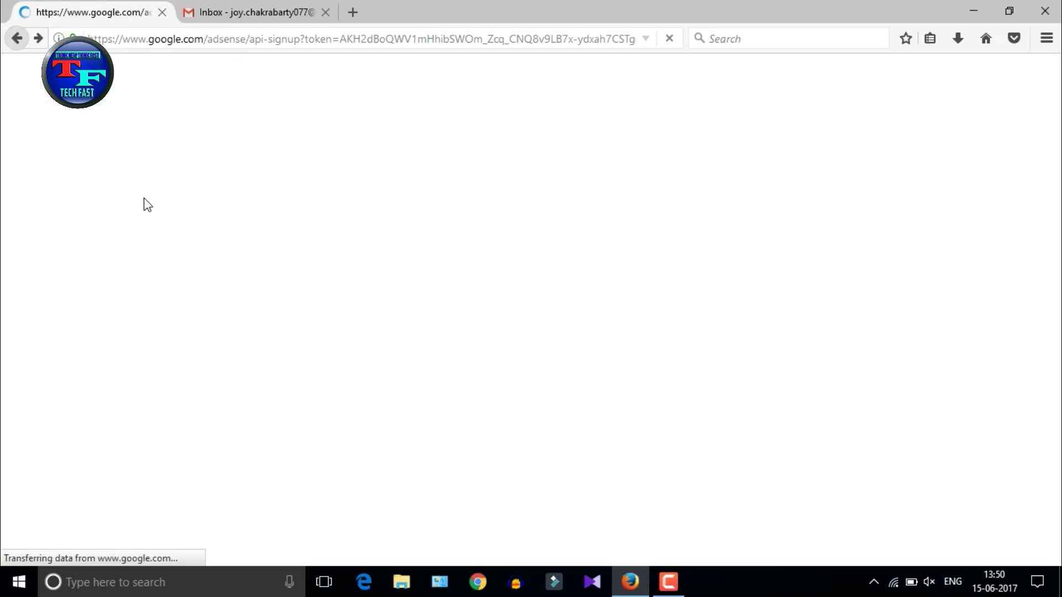